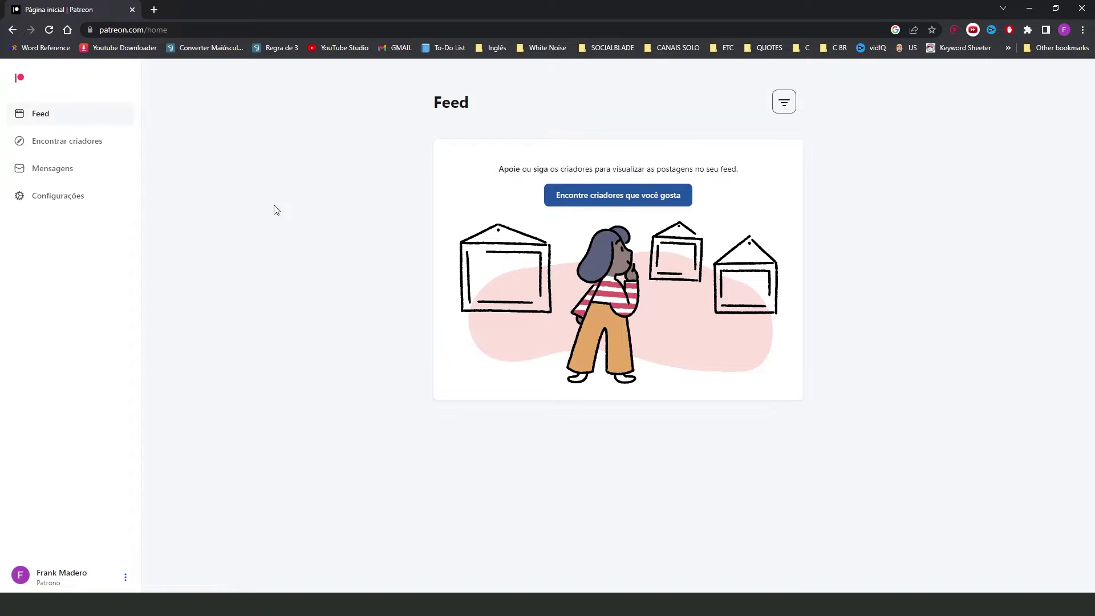
- Open Settings, expand the Mais sections, and go to Aplicativos conectados for Discord
{"action": "left_click", "coordinate": [56, 200]}
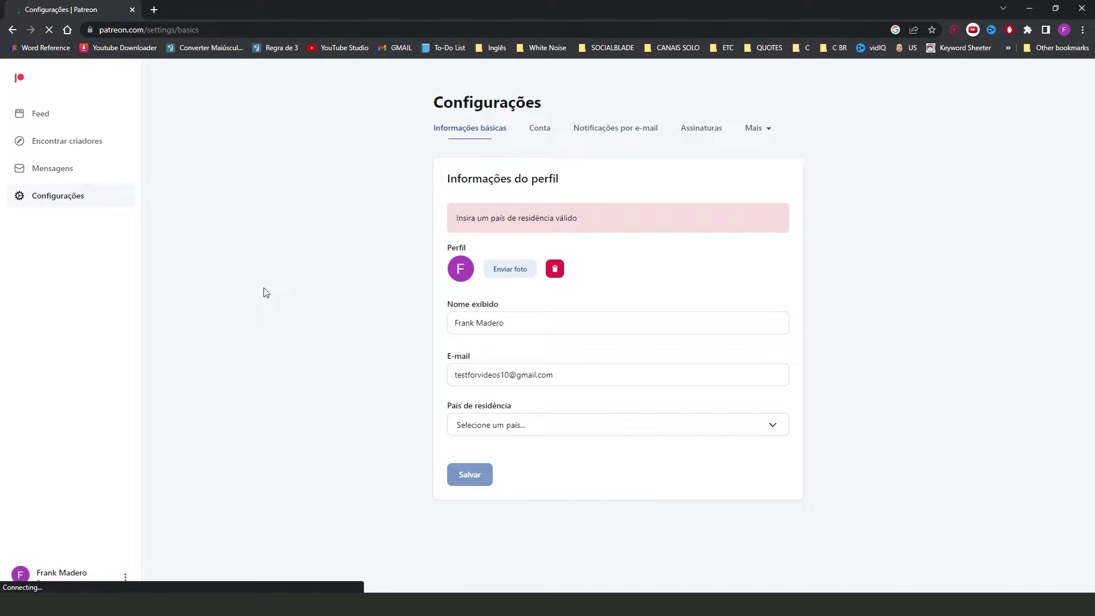
{"action": "left_click", "coordinate": [764, 130]}
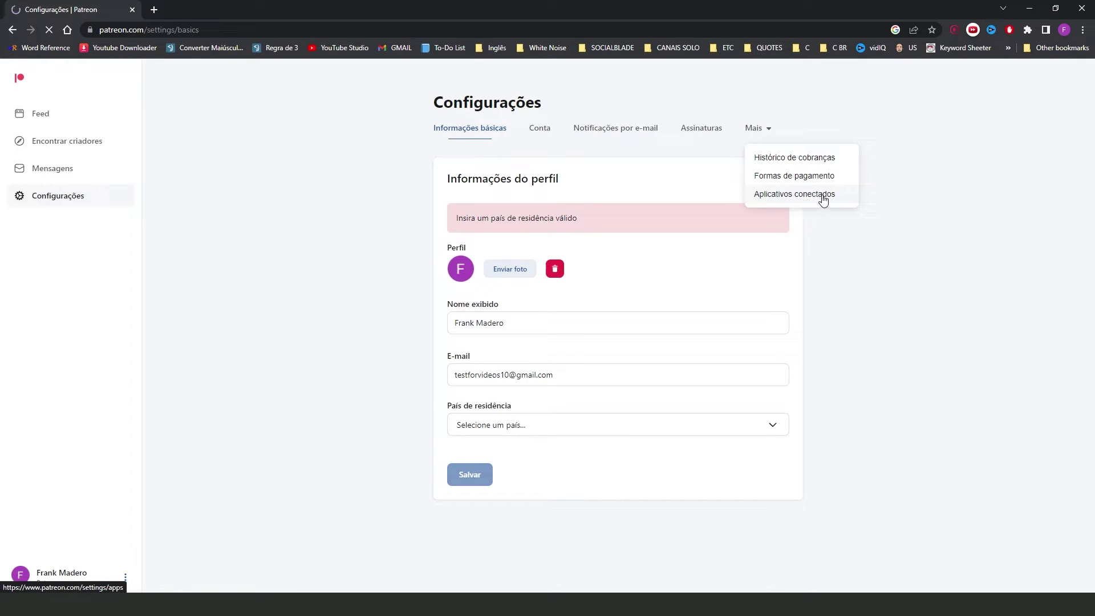
{"action": "left_click", "coordinate": [798, 199]}
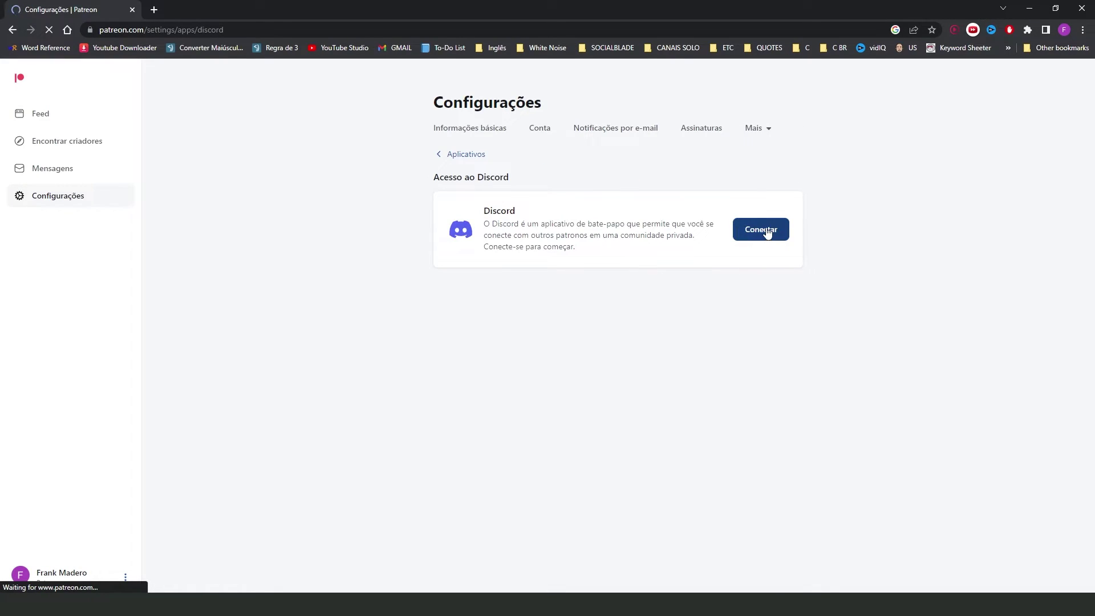
{"action": "left_click", "coordinate": [764, 231]}
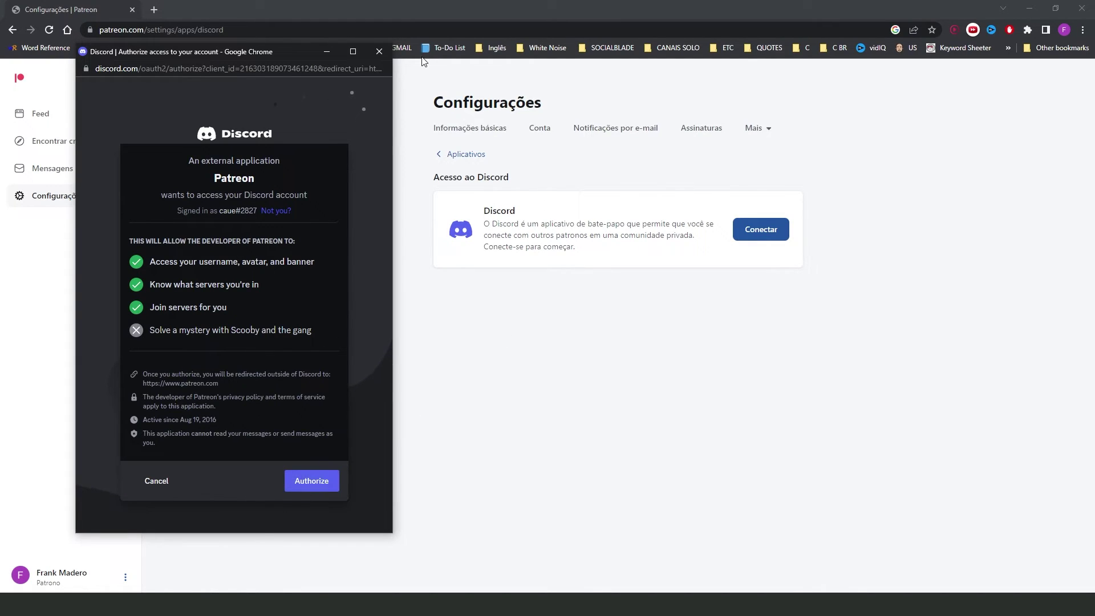
{"action": "left_click", "coordinate": [379, 51]}
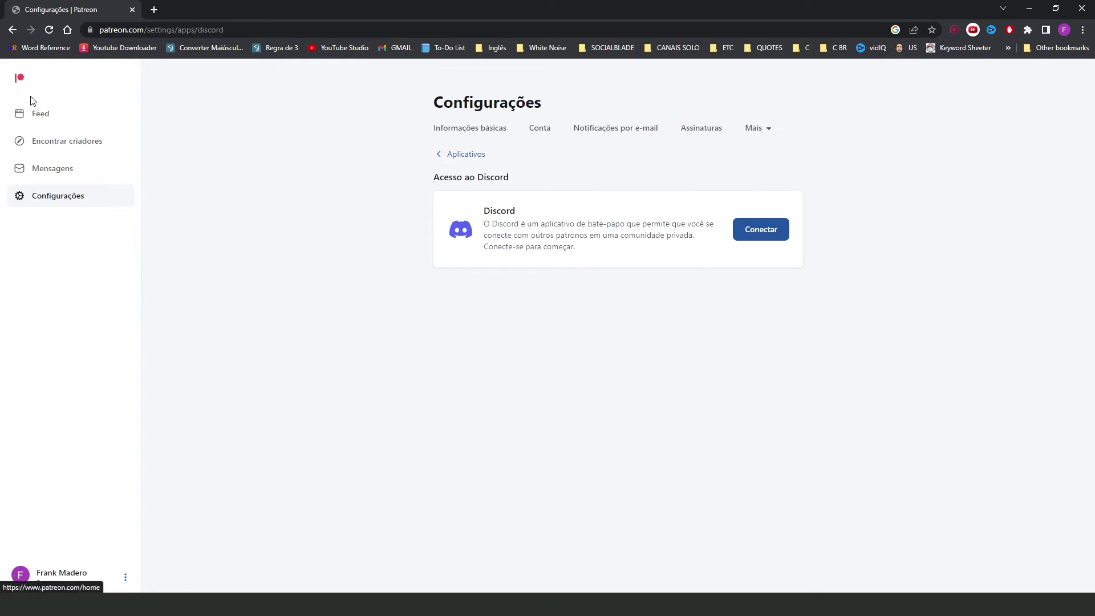
- Return from the Discord access page to the Feed in the sidebar
{"action": "left_click", "coordinate": [38, 113]}
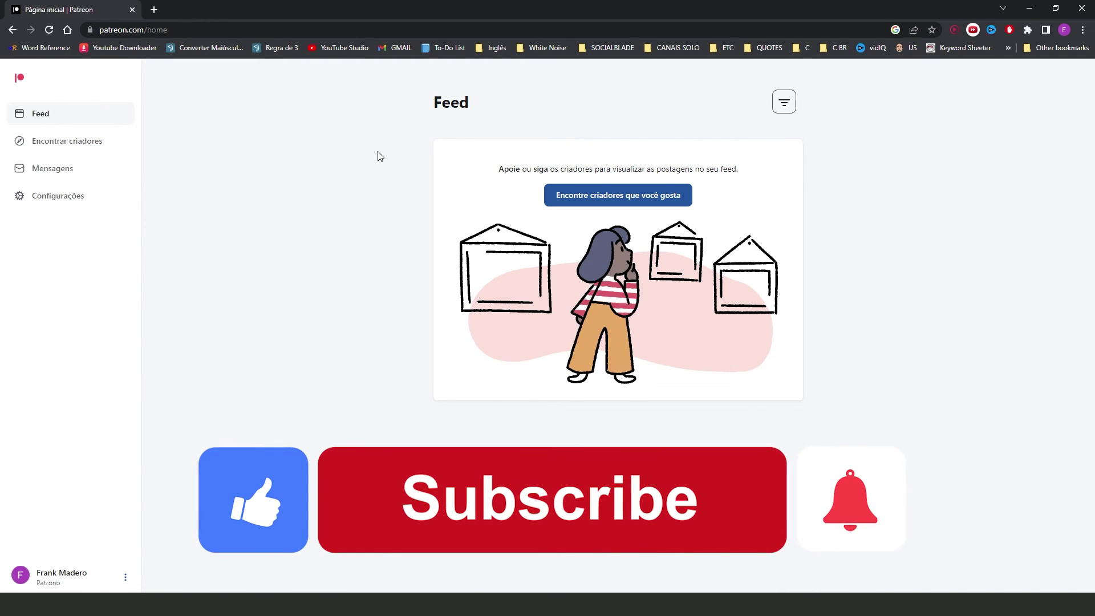